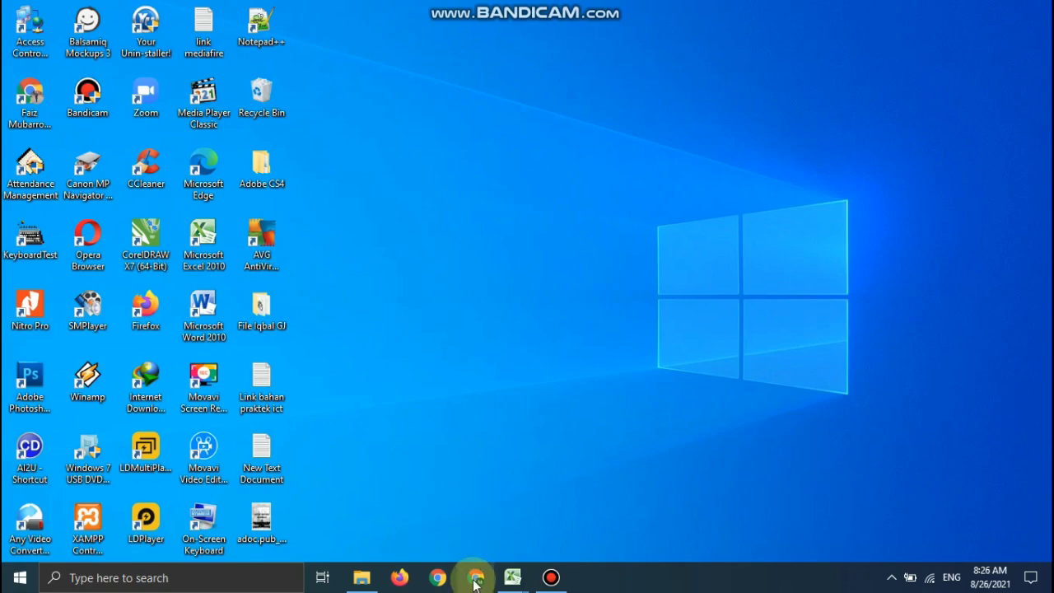
Launch Google Chrome and browse as the Person 1 profile.
{"action": "left_click", "coordinate": [475, 579]}
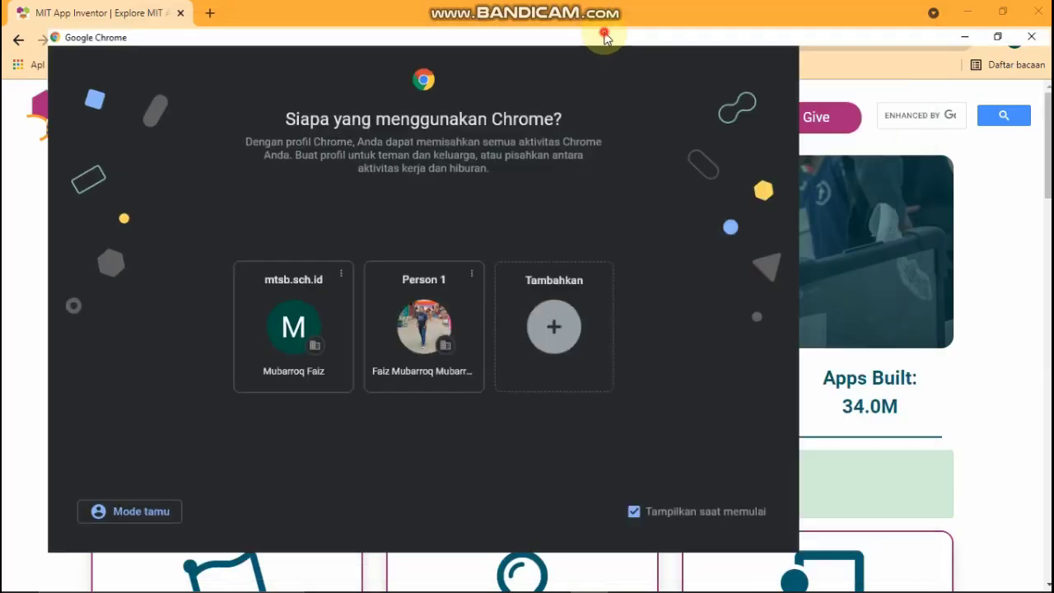
{"action": "double_click", "coordinate": [602, 33]}
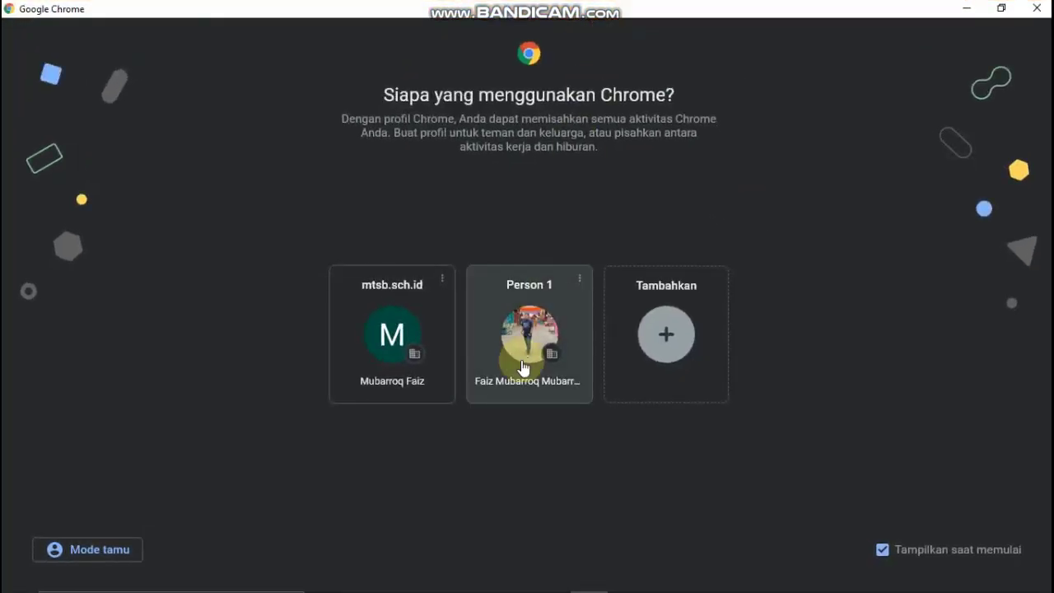
{"action": "left_click", "coordinate": [532, 289]}
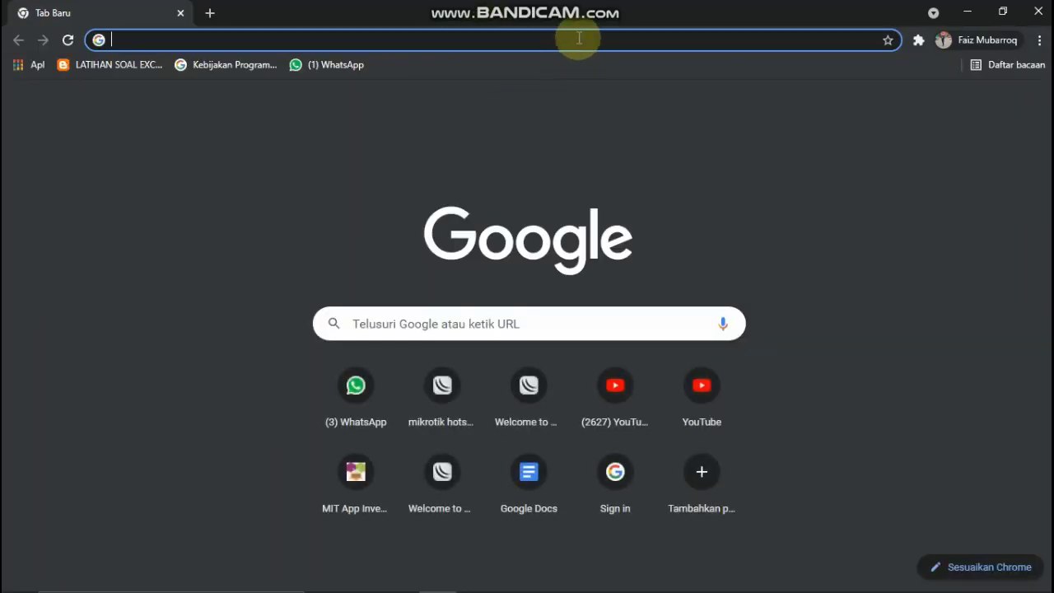
Search Google for 'mit app inventor2'.
{"action": "mouse_move", "coordinate": [483, 588]}
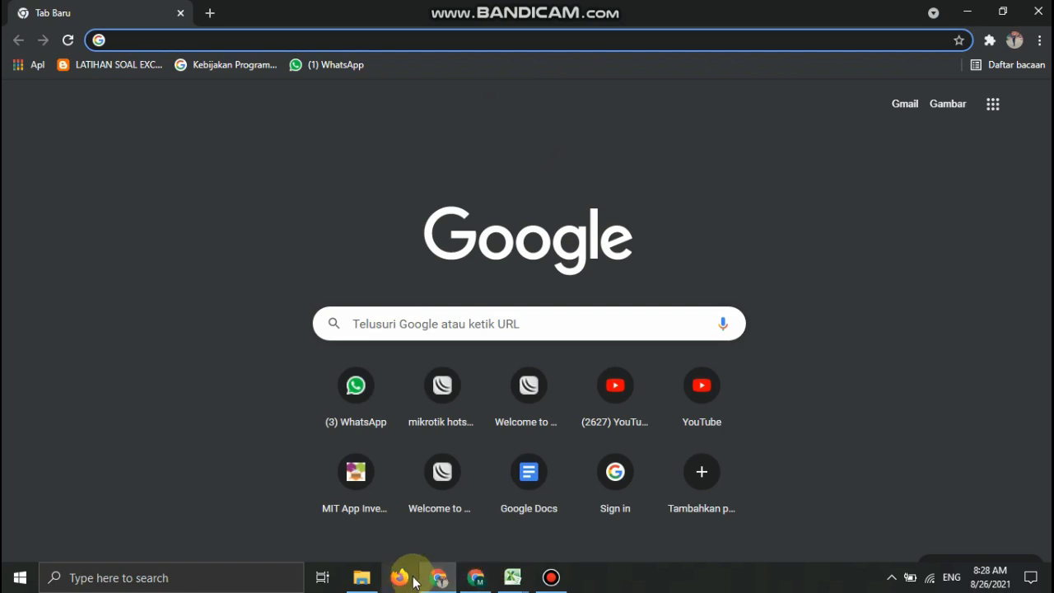
{"action": "left_click", "coordinate": [404, 43]}
{"action": "type", "text": "mit"}
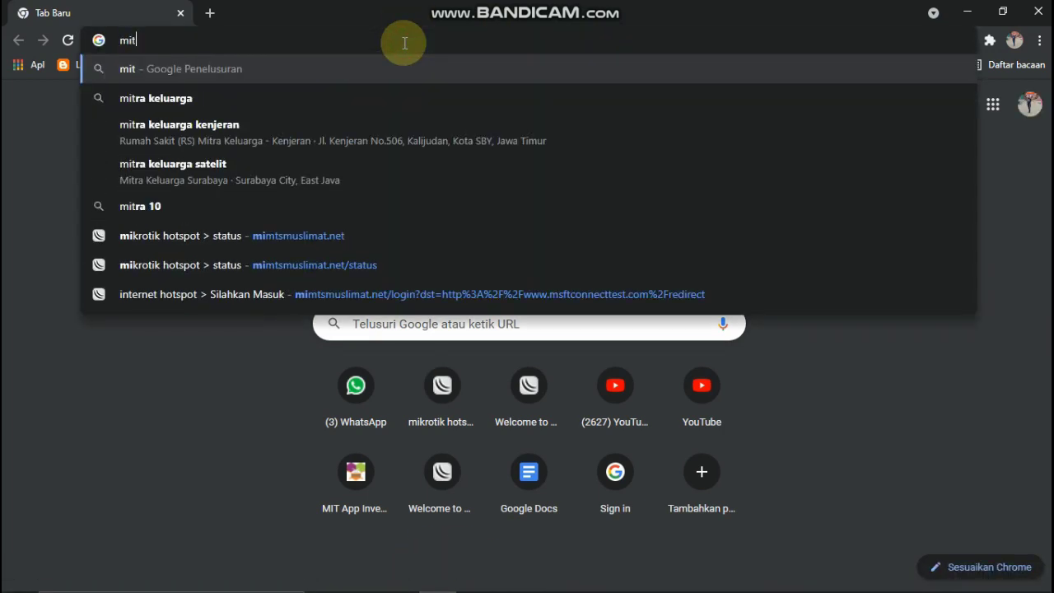
{"action": "type", "text": " app inventor2"}
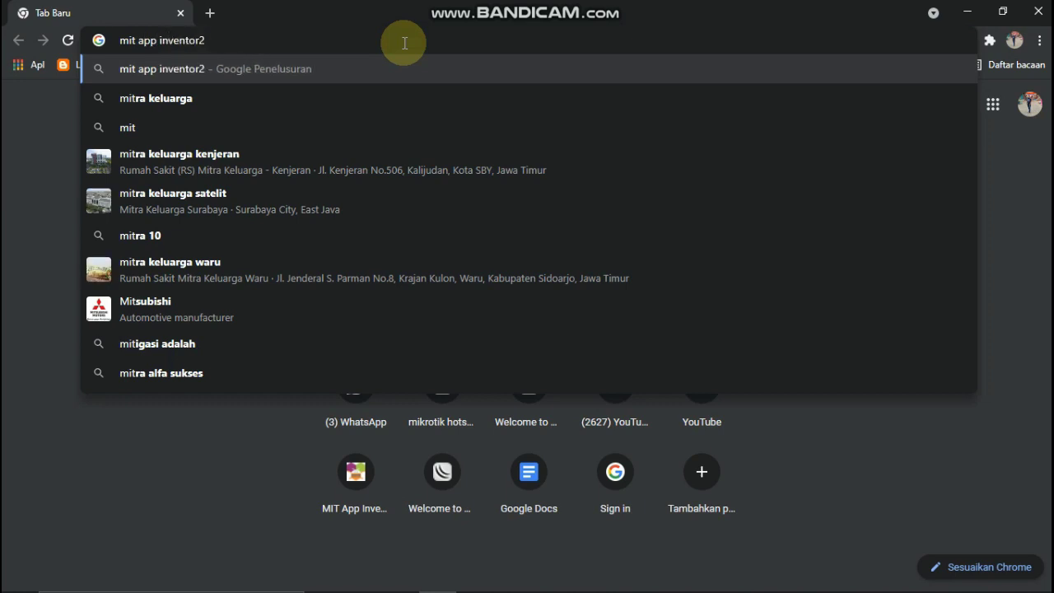
{"action": "key", "text": "Return"}
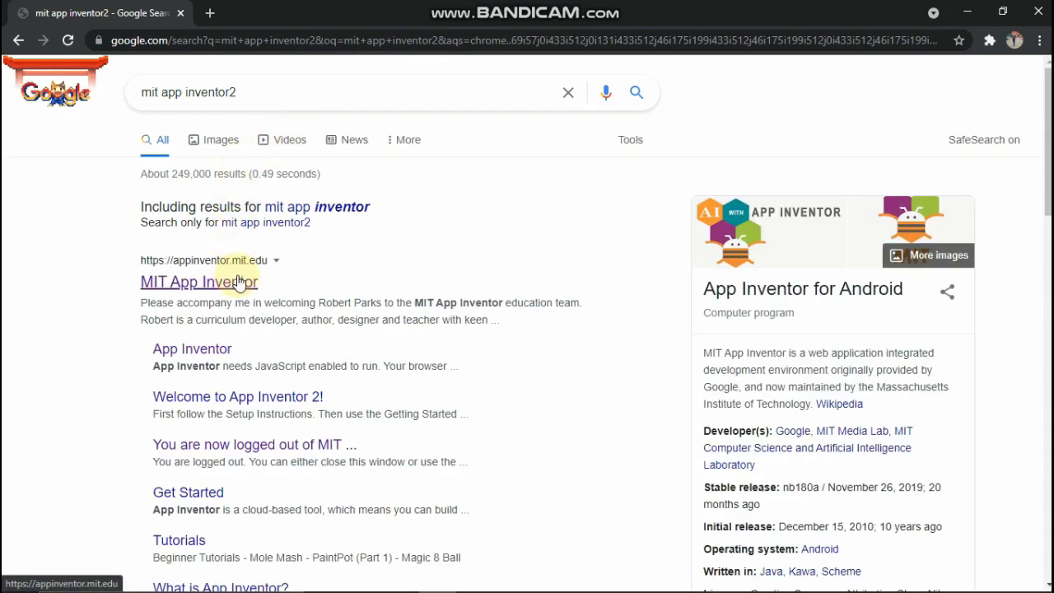
Open the official MIT App Inventor result and choose 'Create Apps!' to reach ai2.appinventor.mit.edu.
{"action": "left_click", "coordinate": [239, 283]}
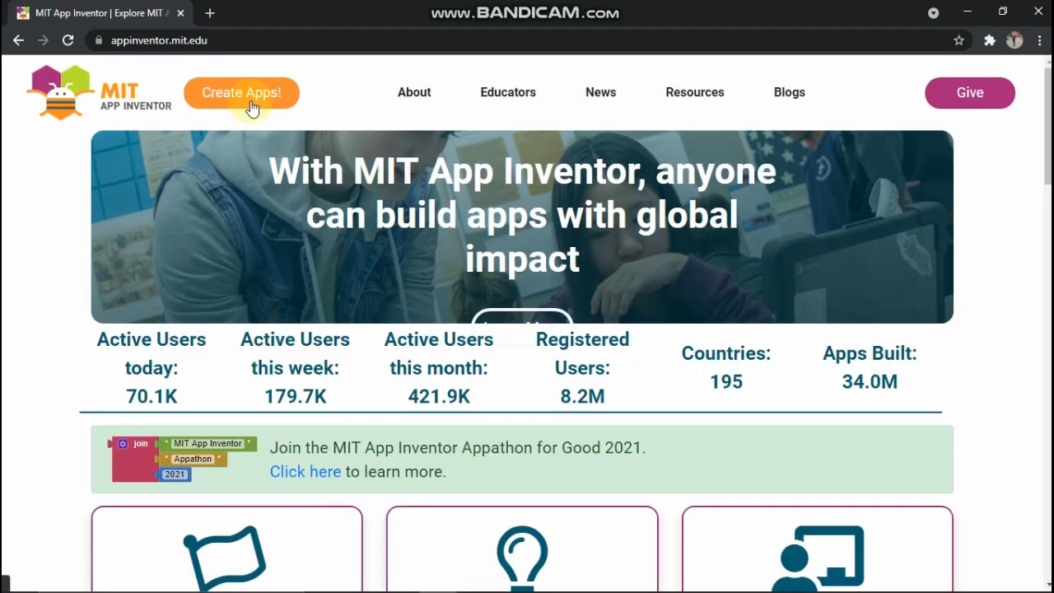
{"action": "left_click", "coordinate": [251, 101]}
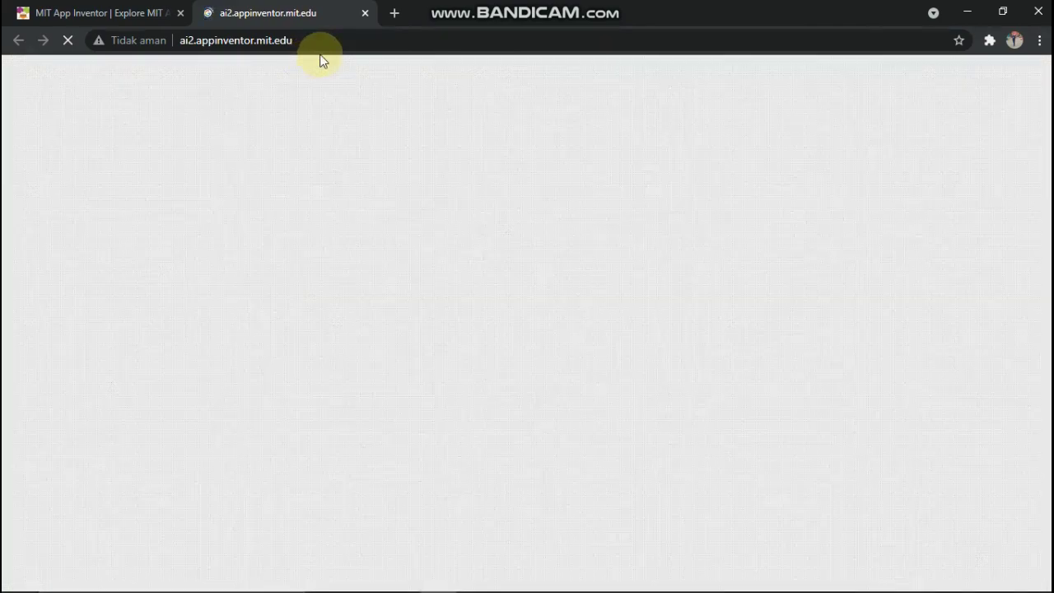
{"action": "mouse_move", "coordinate": [384, 568]}
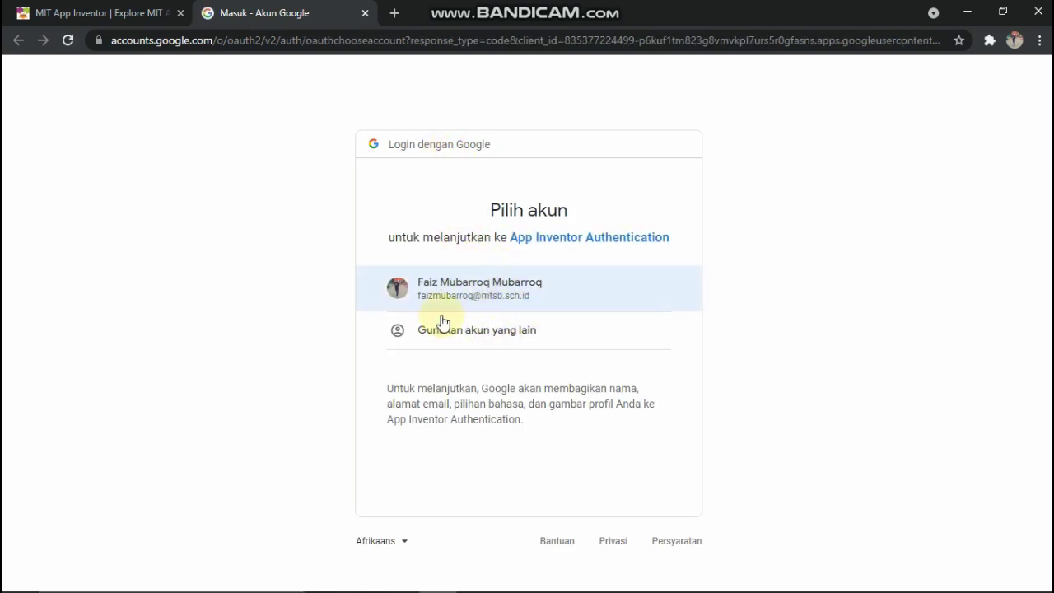
Sign in with another Google account's e-mail and password, then accept and dismiss the new-profile prompt.
{"action": "left_click", "coordinate": [493, 332]}
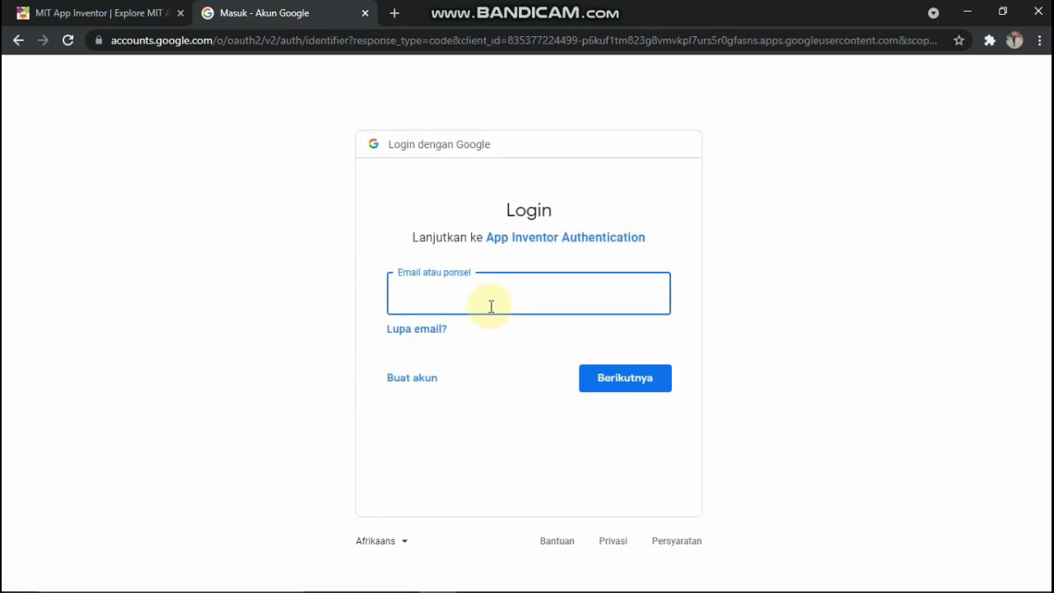
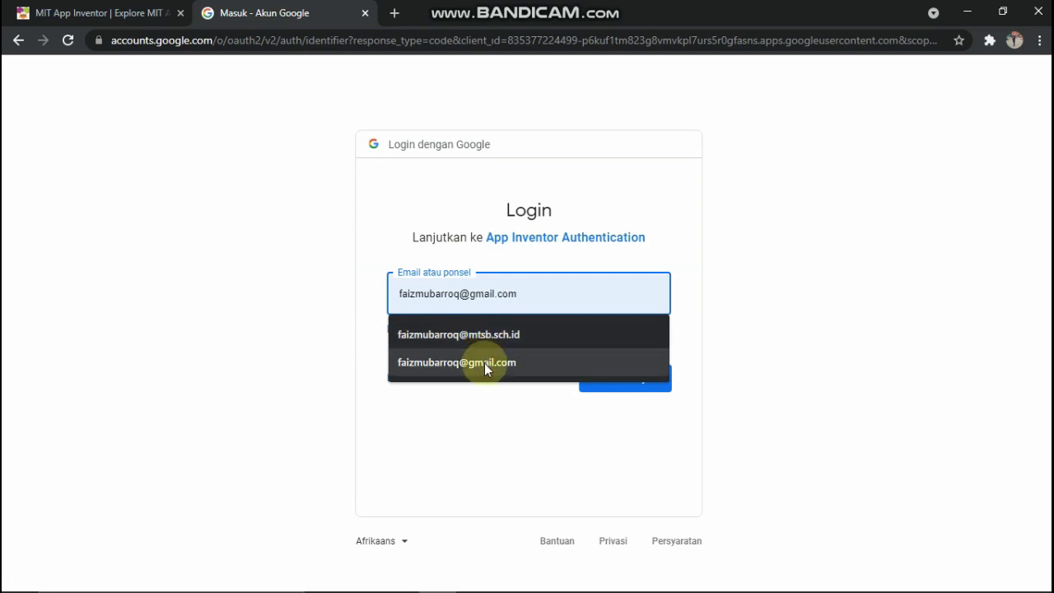
{"action": "left_click", "coordinate": [483, 363]}
{"action": "left_click", "coordinate": [609, 375]}
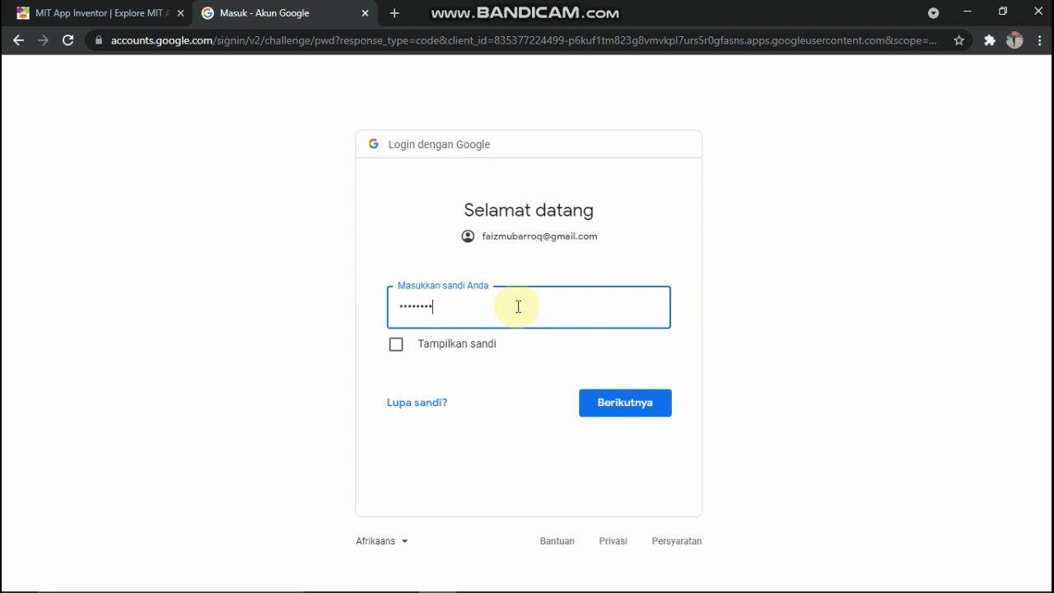
{"action": "left_click", "coordinate": [606, 403]}
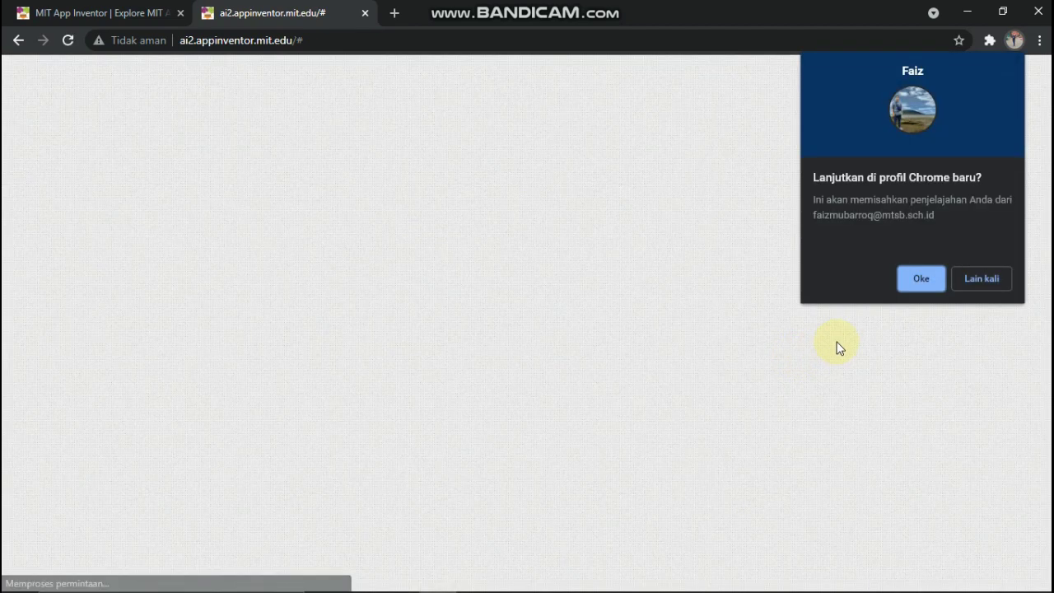
{"action": "left_click", "coordinate": [920, 288]}
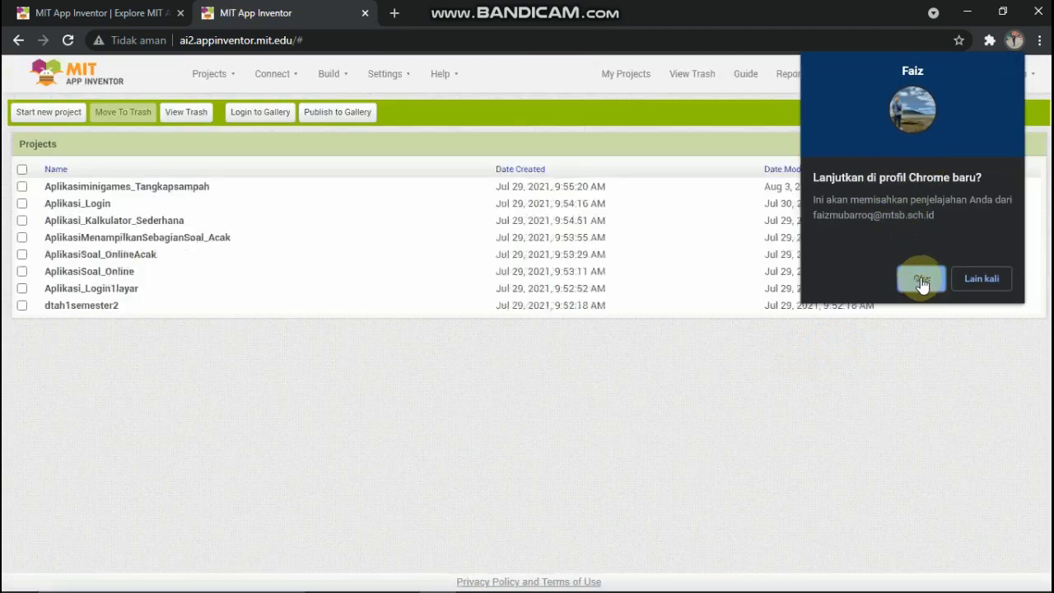
{"action": "left_click", "coordinate": [982, 278]}
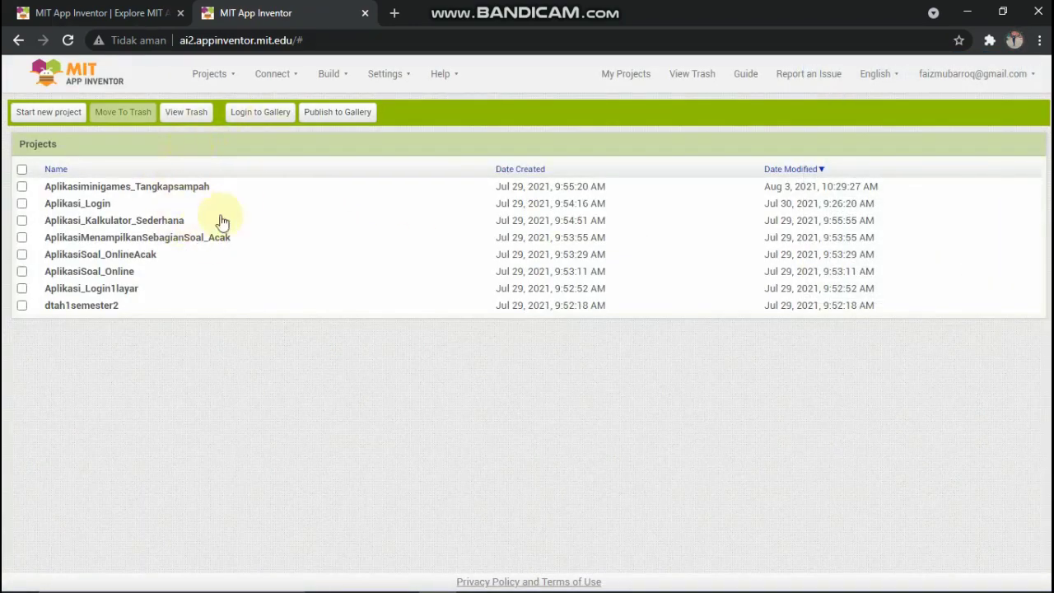
Open Aplikasi_Login with 'Do Not Show Again' ticked on the welcome dialog, and close the antivirus popup.
{"action": "left_click", "coordinate": [198, 187]}
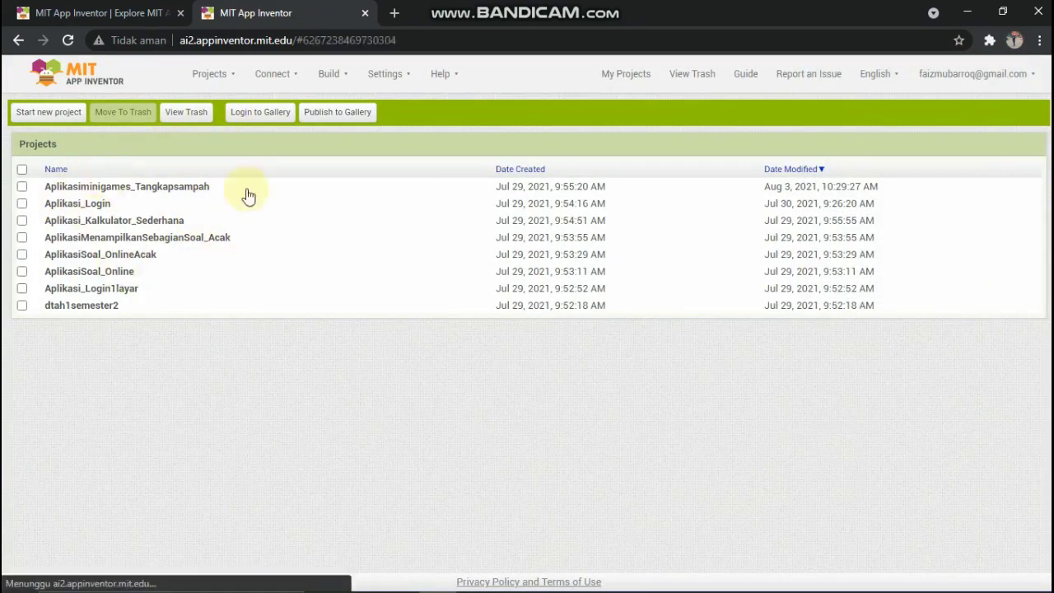
{"action": "left_click", "coordinate": [80, 206]}
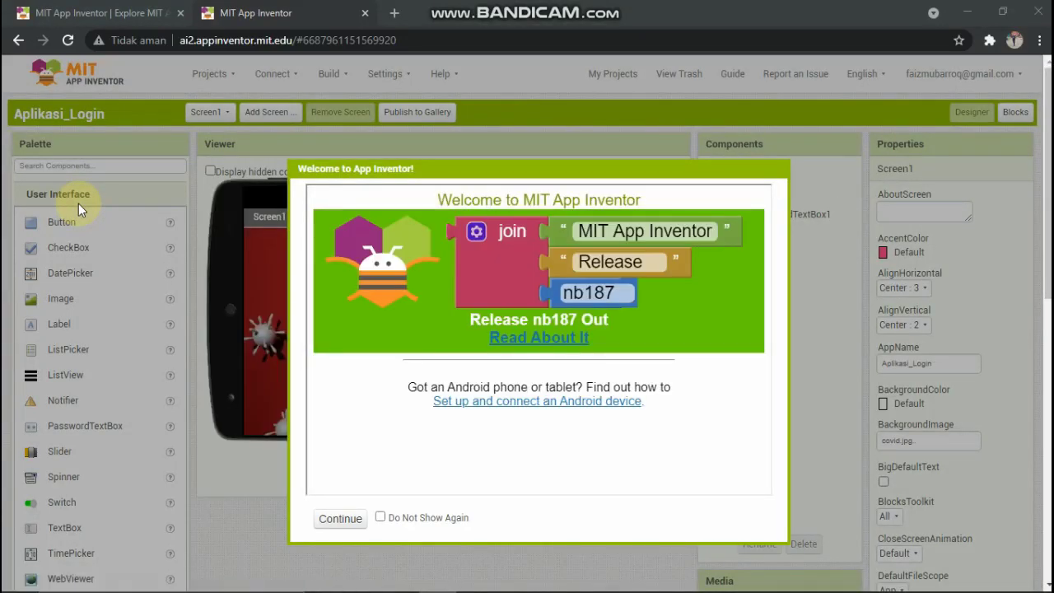
{"action": "left_click", "coordinate": [380, 517]}
{"action": "left_click", "coordinate": [343, 522]}
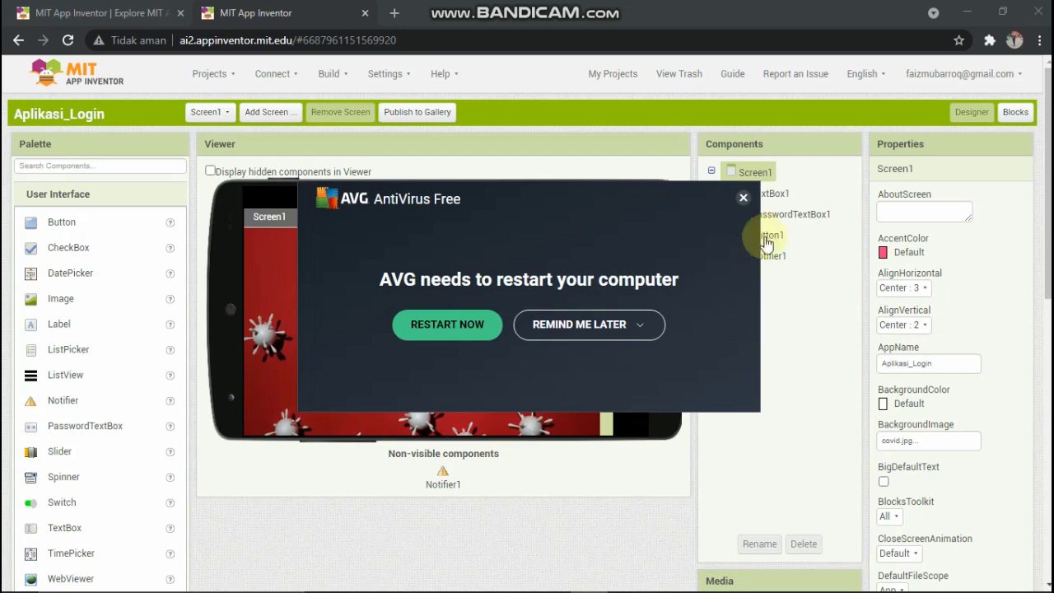
{"action": "left_click", "coordinate": [743, 197]}
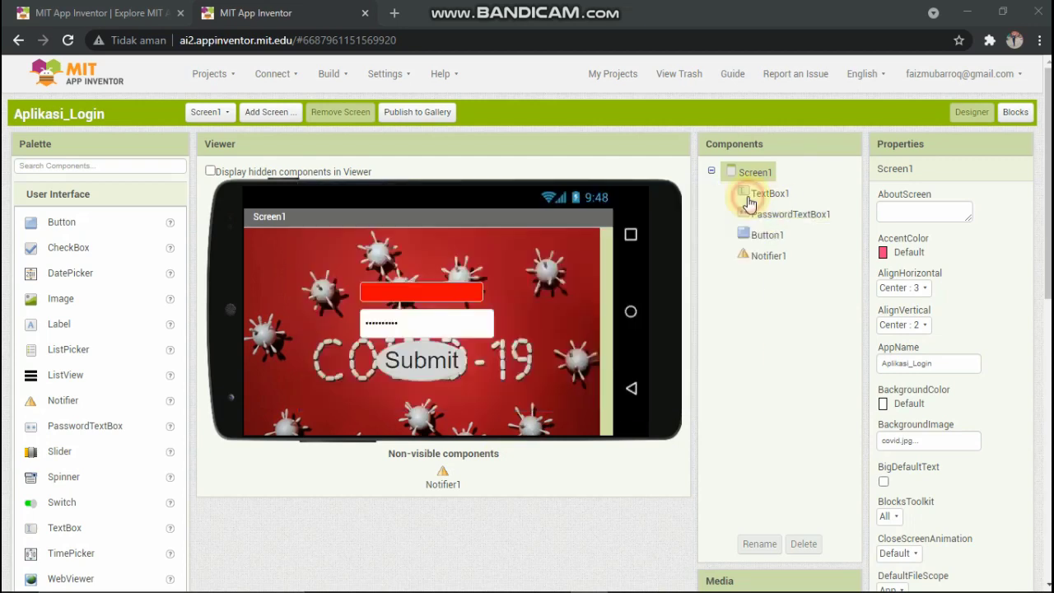
Save the Aplikasi_Login project from the Projects menu.
{"action": "left_click", "coordinate": [337, 76]}
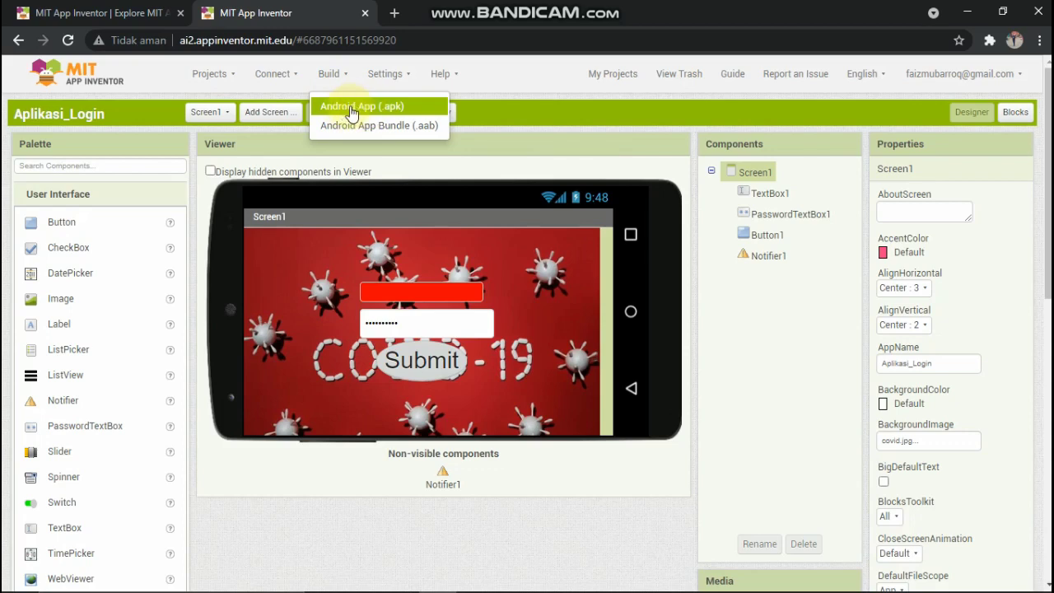
{"action": "left_click", "coordinate": [214, 75]}
{"action": "left_click", "coordinate": [212, 77]}
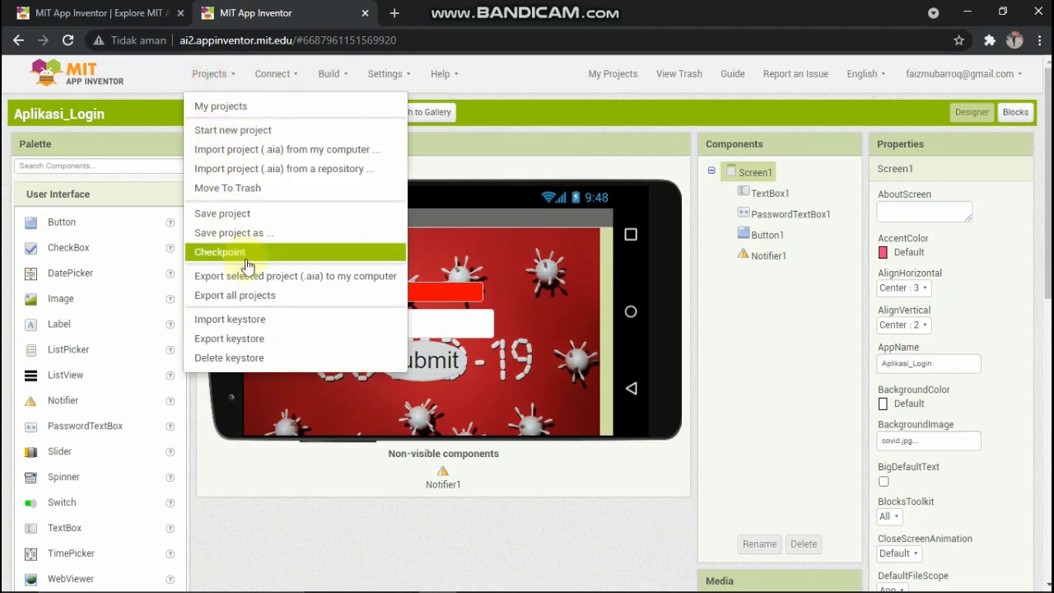
{"action": "left_click", "coordinate": [265, 216]}
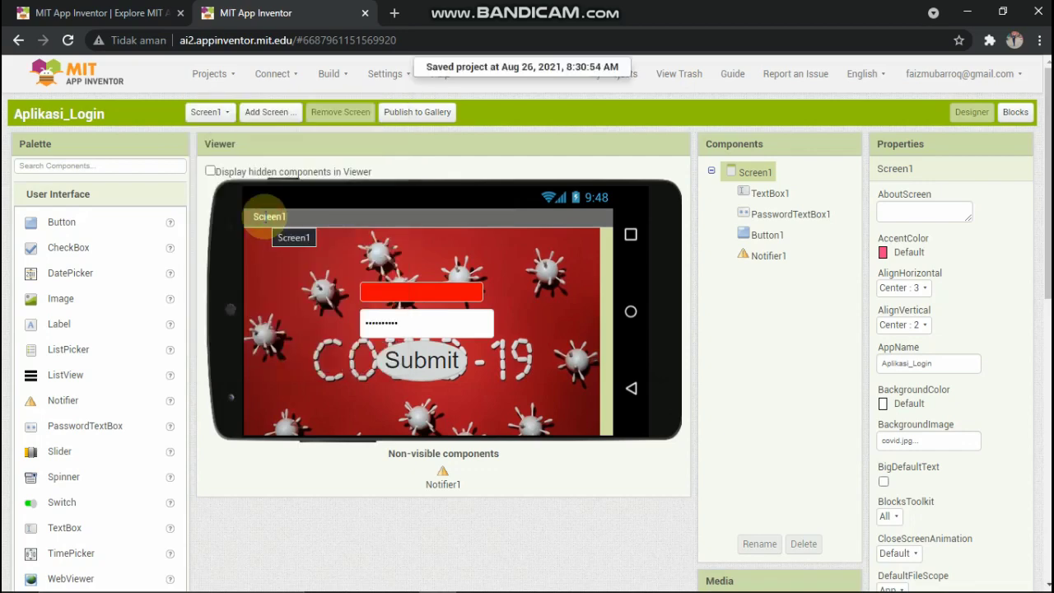
Export Aplikasi_Login as an .aia file to the computer and open the download.
{"action": "left_click", "coordinate": [231, 79]}
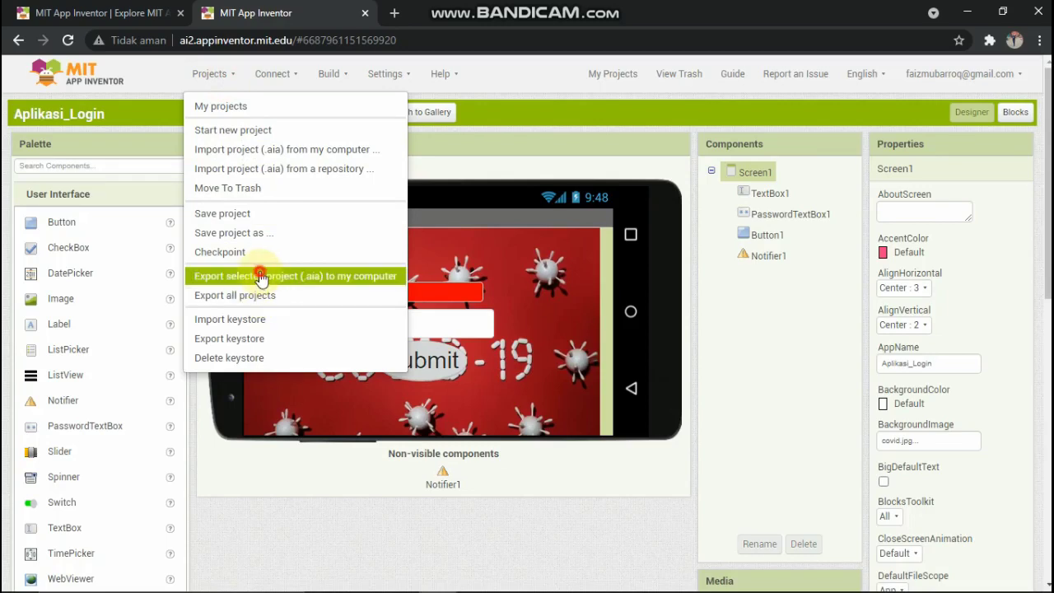
{"action": "left_click", "coordinate": [259, 278]}
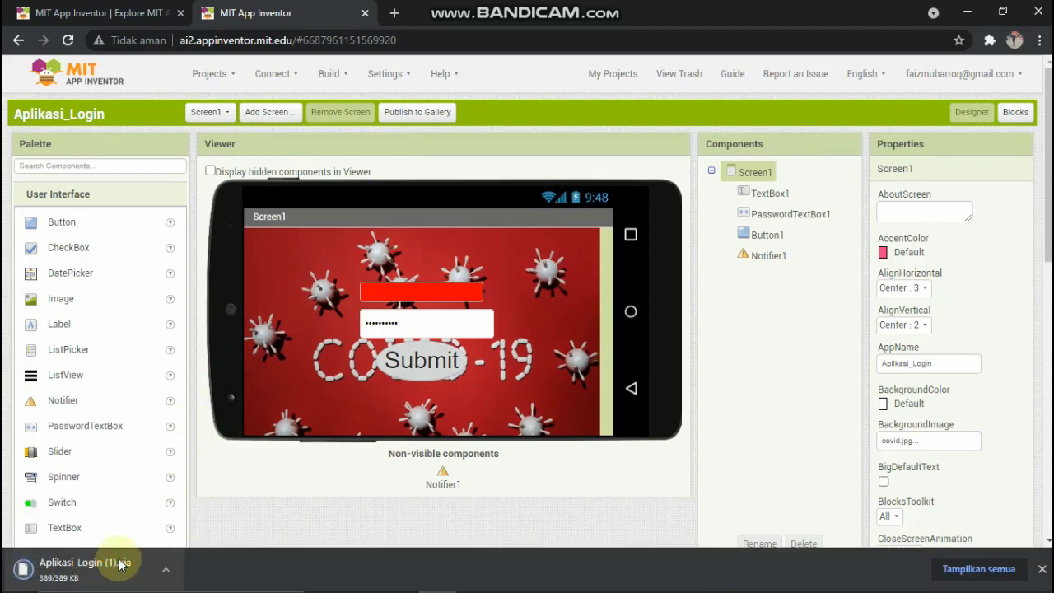
{"action": "left_click", "coordinate": [120, 564]}
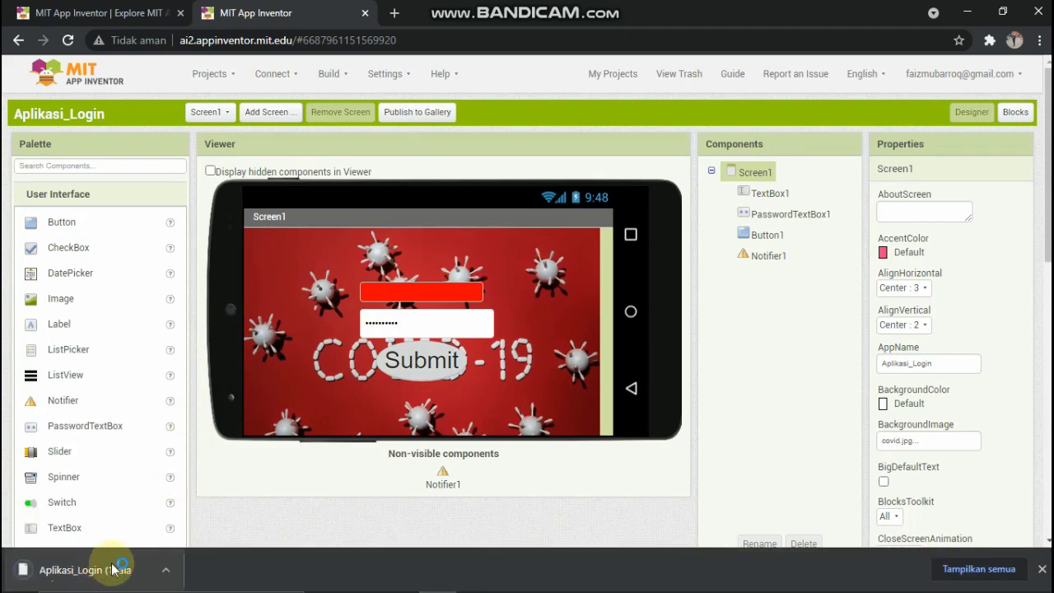
Build Aplikasi_Login with Build > Android App (.apk).
{"action": "left_click", "coordinate": [331, 76]}
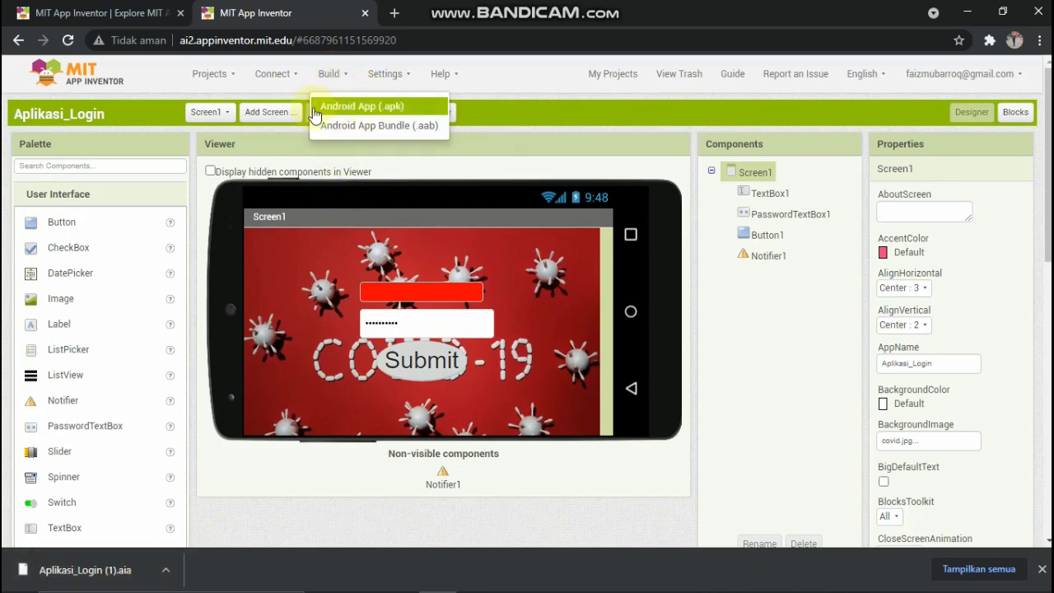
{"action": "left_click", "coordinate": [377, 110]}
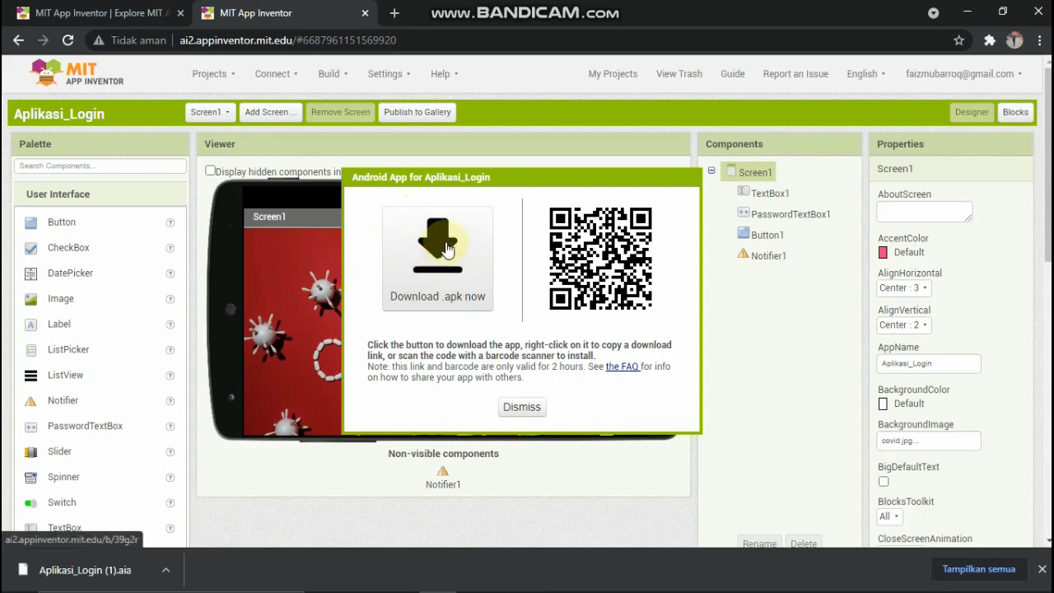
Download the Aplikasi_Login .apk and show it in its folder via 'Tampilkan dalam folder'.
{"action": "left_click", "coordinate": [439, 255]}
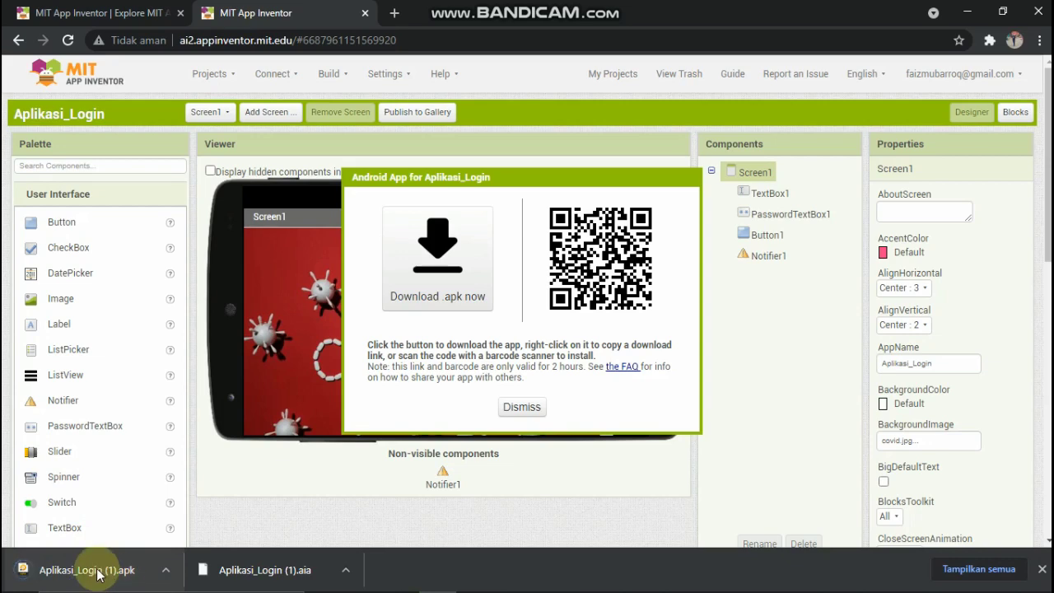
{"action": "right_click", "coordinate": [98, 574]}
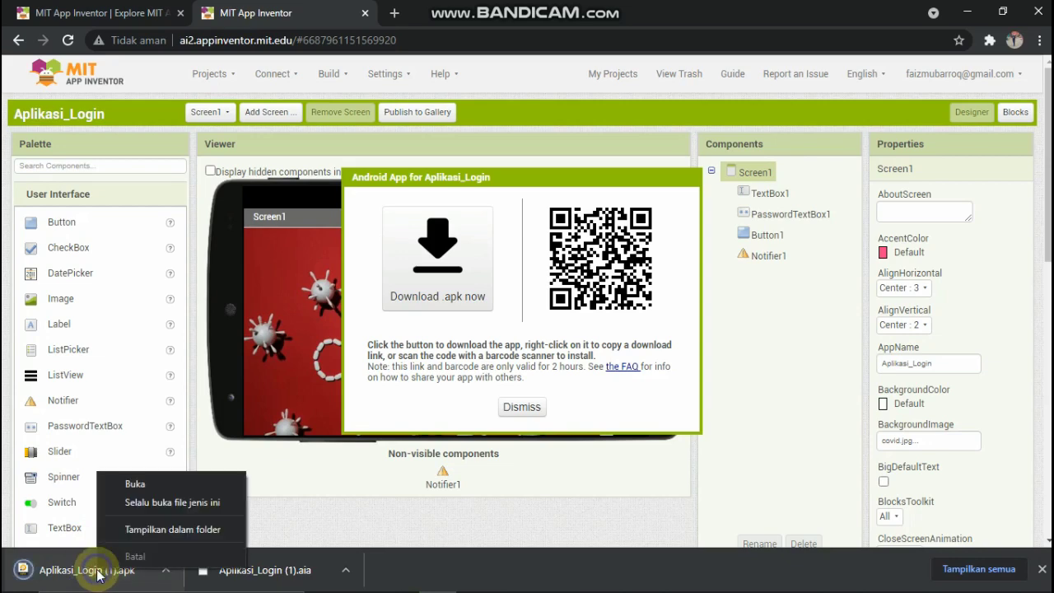
{"action": "left_click", "coordinate": [160, 535]}
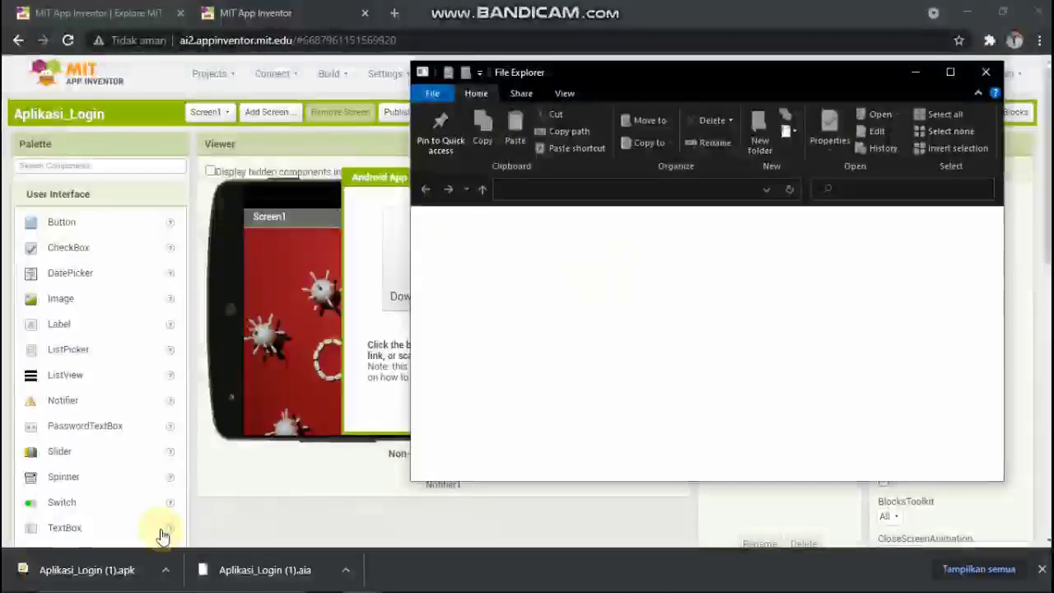
Maximize the Downloads window and open the Aplikasi_Login (1) APK to install it.
{"action": "double_click", "coordinate": [644, 79]}
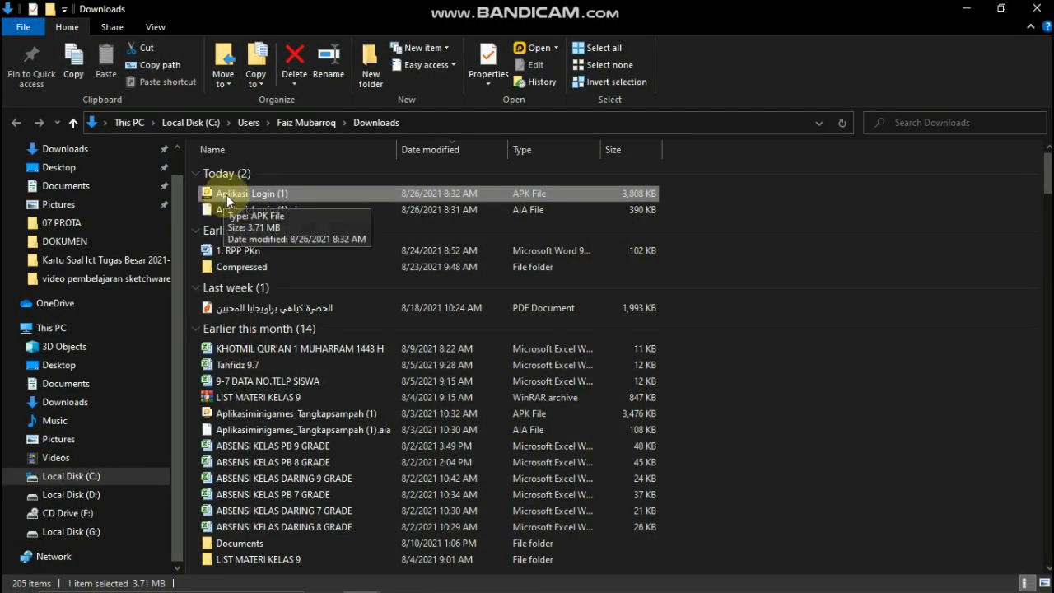
{"action": "double_click", "coordinate": [227, 194]}
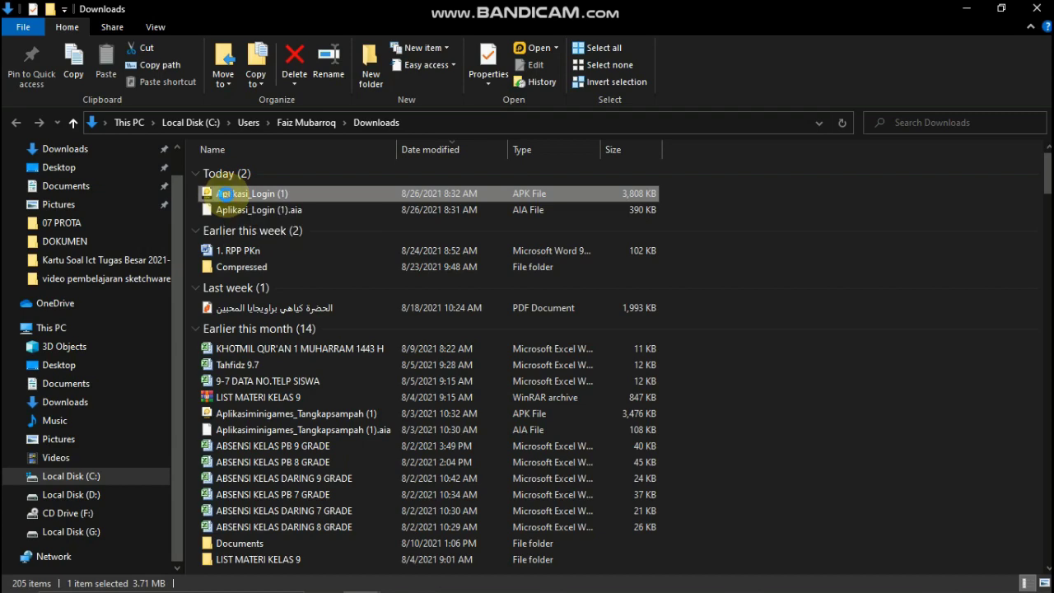
{"action": "right_click", "coordinate": [226, 195]}
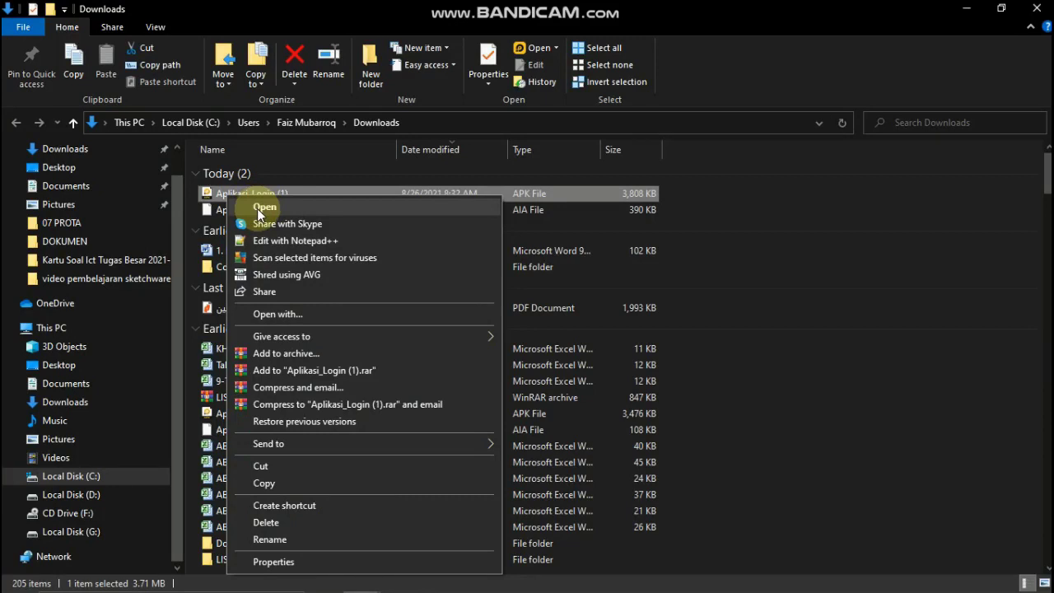
{"action": "left_click", "coordinate": [257, 208]}
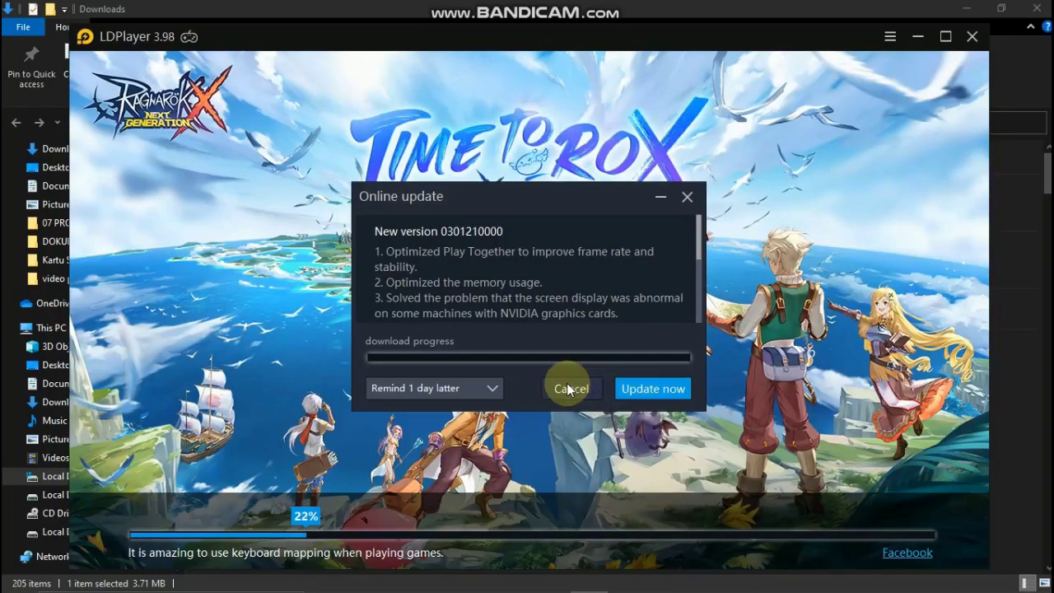
Cancel the LDPlayer online update, wait for installation, then tap the Aplikasi_Login icon.
{"action": "left_click", "coordinate": [566, 385]}
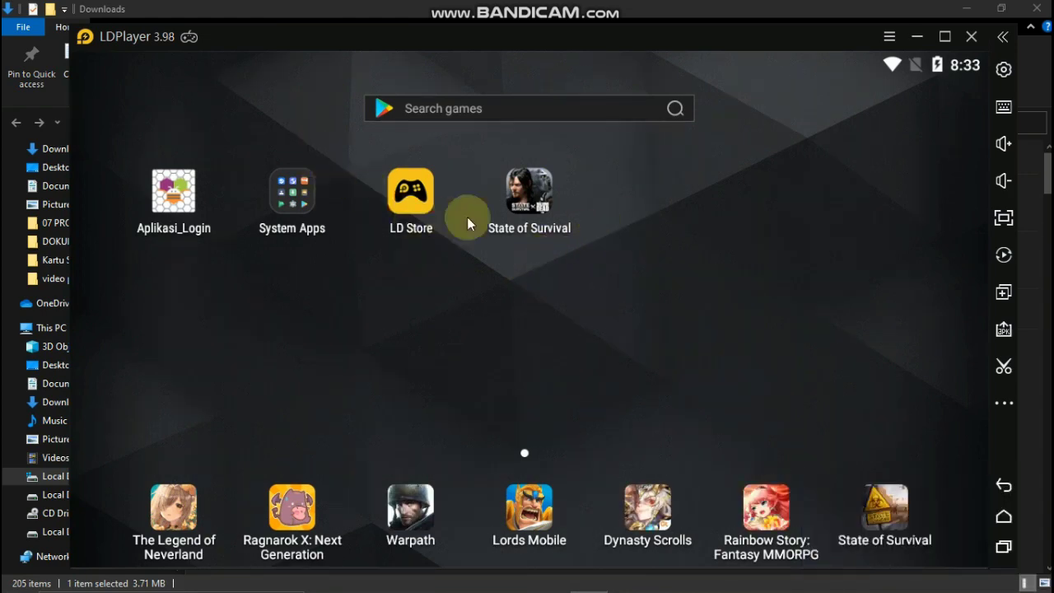
{"action": "left_click", "coordinate": [175, 184]}
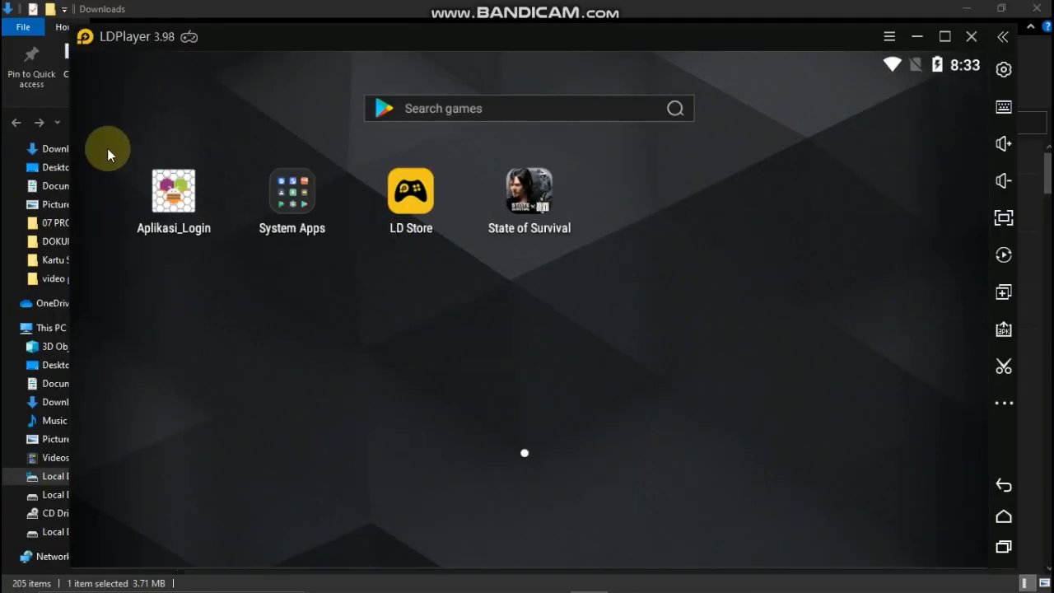
Launch Aplikasi_Login and maximize the LDPlayer window.
{"action": "left_click", "coordinate": [182, 197]}
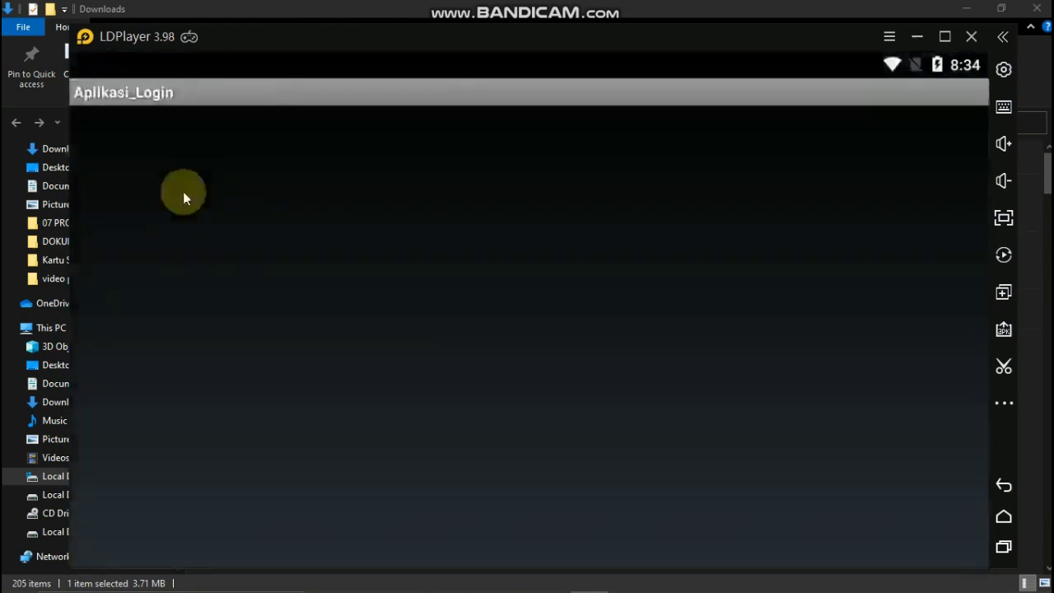
{"action": "left_click", "coordinate": [947, 38]}
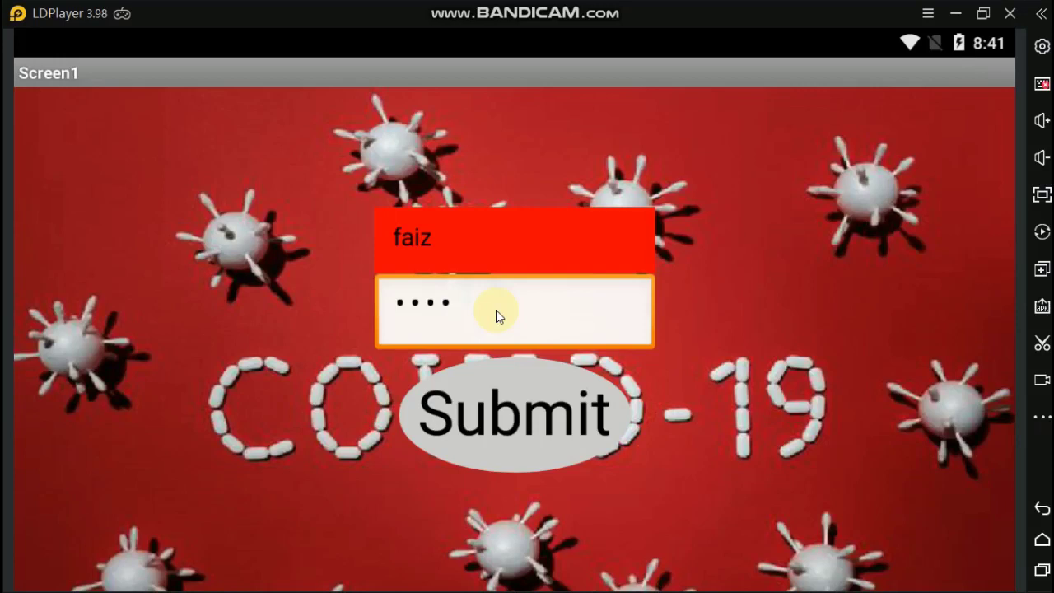
Replace the password with a wrong one and submit to get the mismatch warning.
{"action": "key", "text": "BackSpace"}
{"action": "key", "text": "BackSpace"}
{"action": "key", "text": "BackSpace"}
{"action": "key", "text": "BackSpace"}
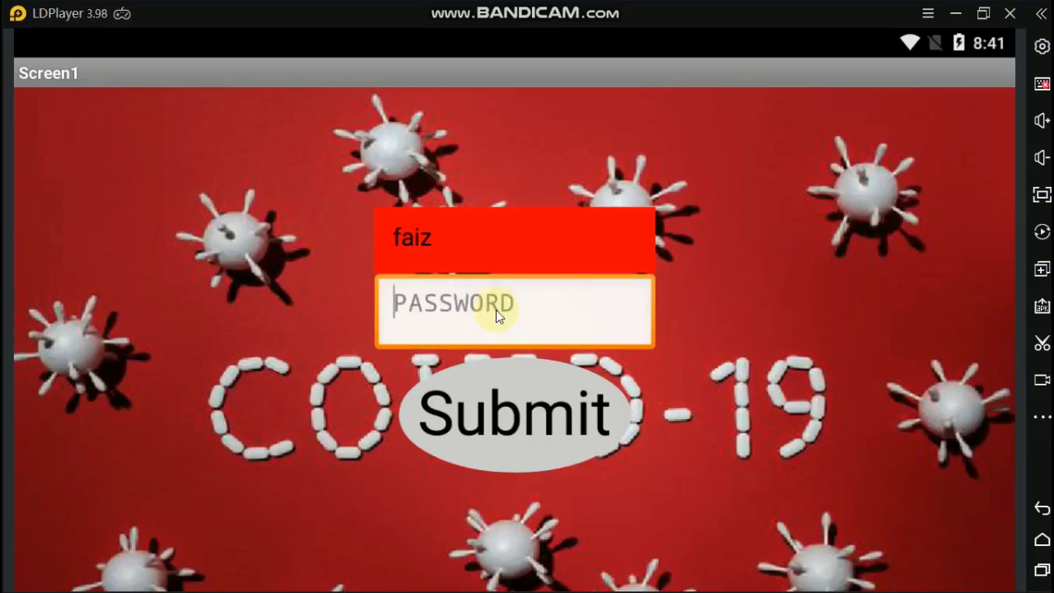
{"action": "type", "text": "atsb"}
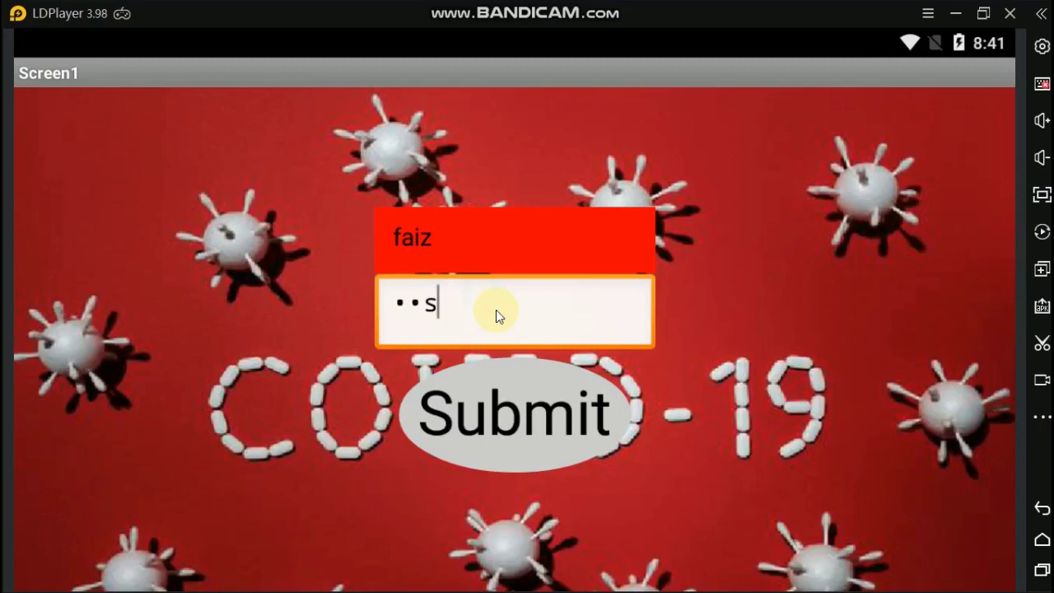
{"action": "left_click", "coordinate": [511, 388]}
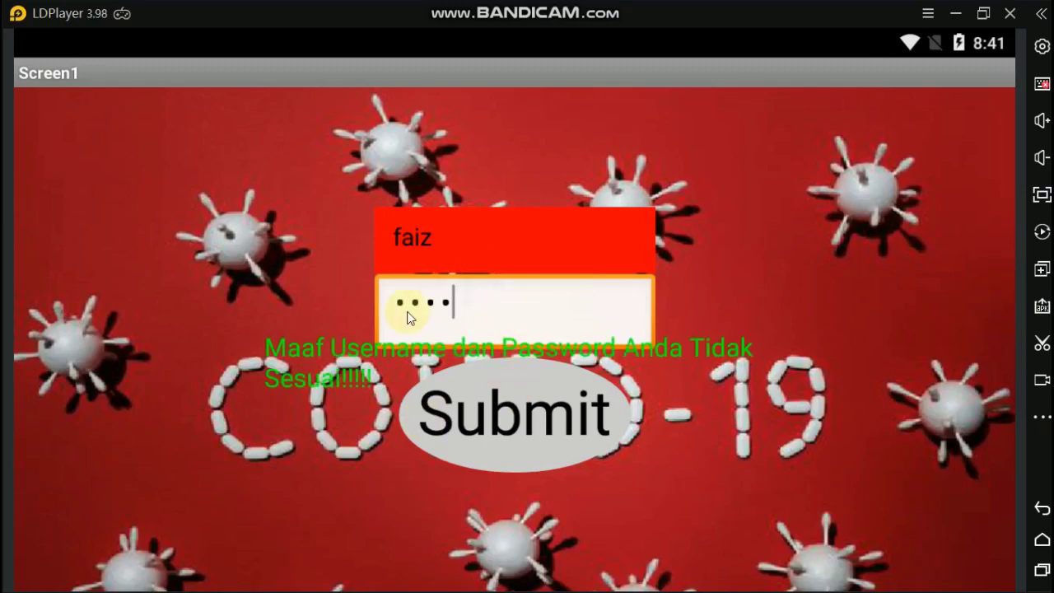
Submit the correct username and password to reach the Welcome screen, then return to login.
{"action": "left_click", "coordinate": [421, 331]}
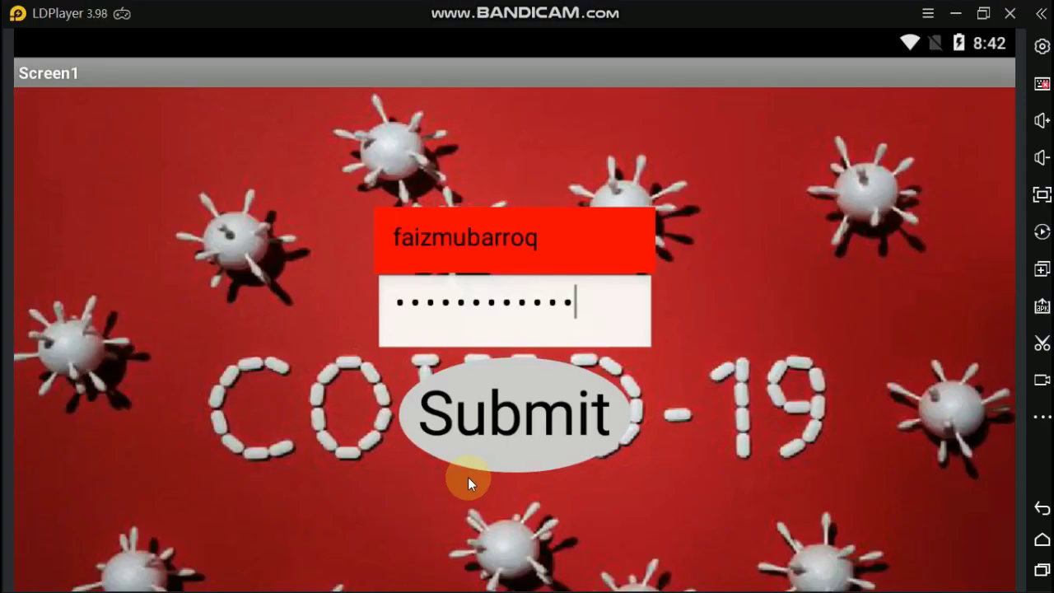
{"action": "left_click", "coordinate": [468, 477]}
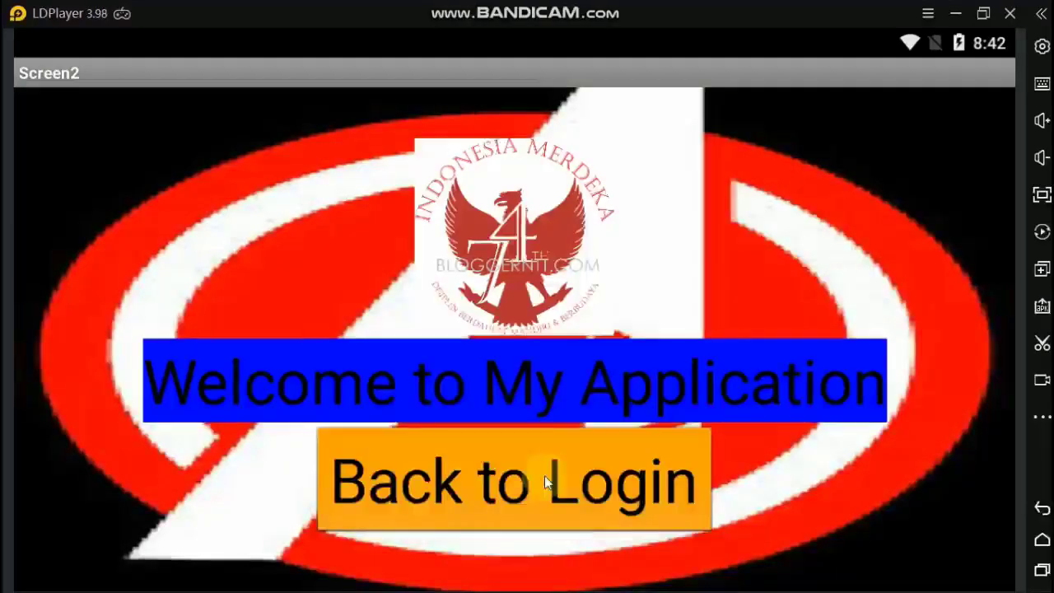
{"action": "left_click", "coordinate": [626, 462]}
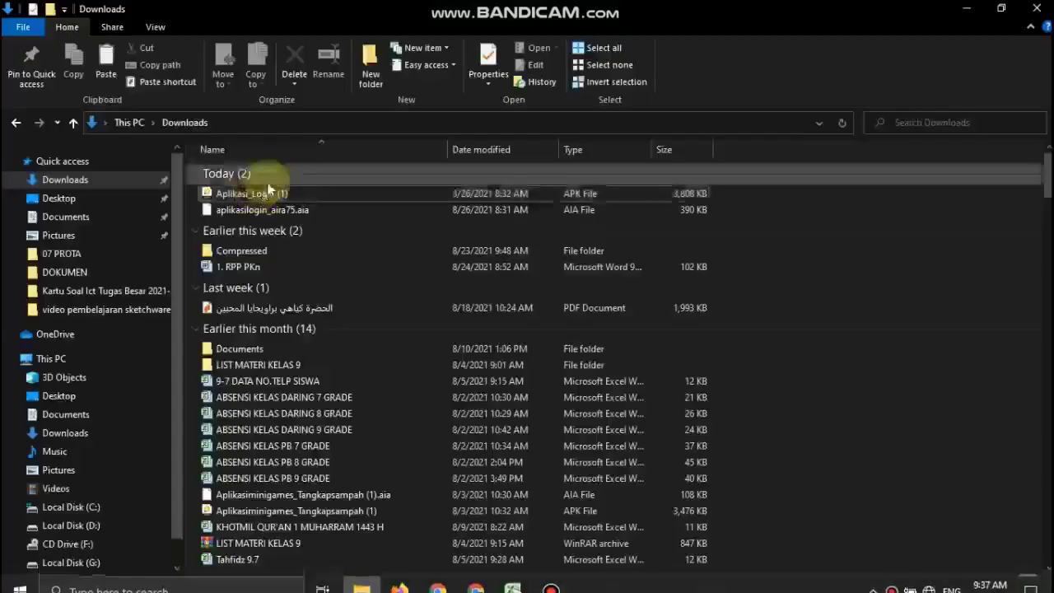
{"action": "left_click", "coordinate": [249, 209]}
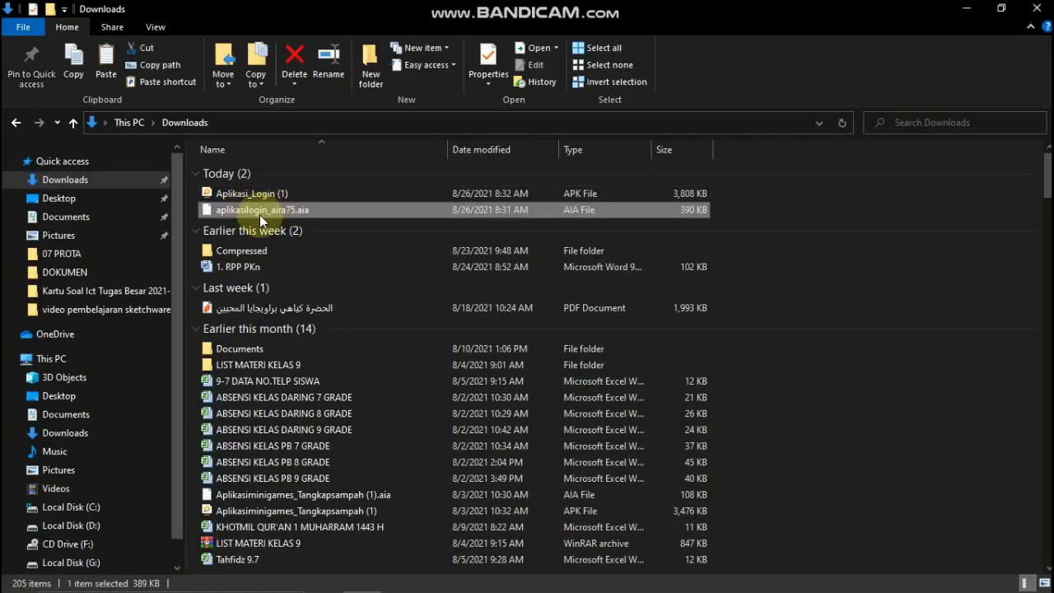
{"action": "left_click", "coordinate": [259, 209]}
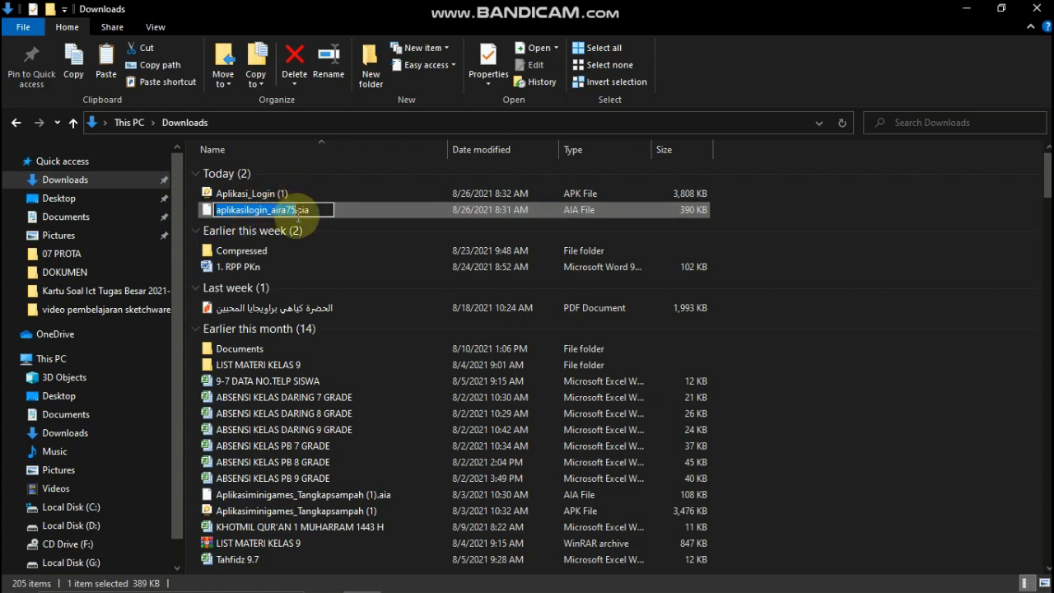
{"action": "left_click", "coordinate": [285, 210]}
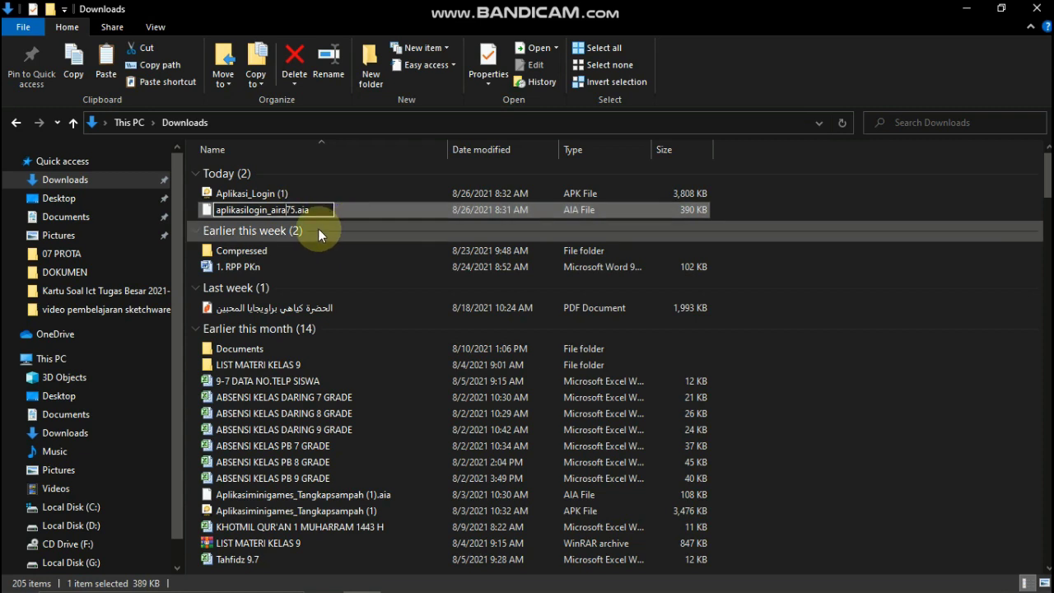
{"action": "key", "text": "Return"}
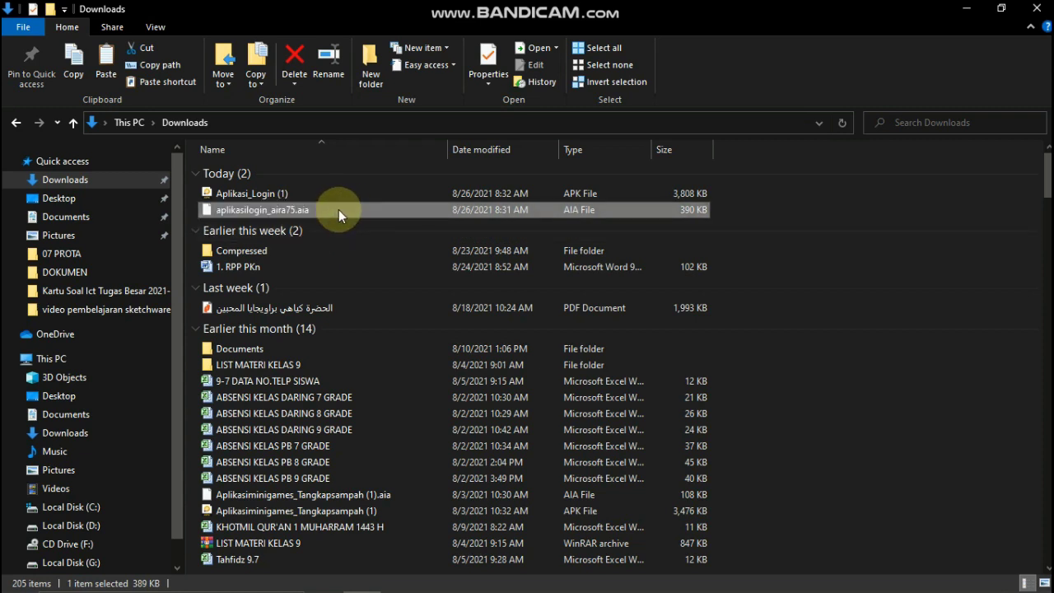
{"action": "left_click", "coordinate": [279, 194]}
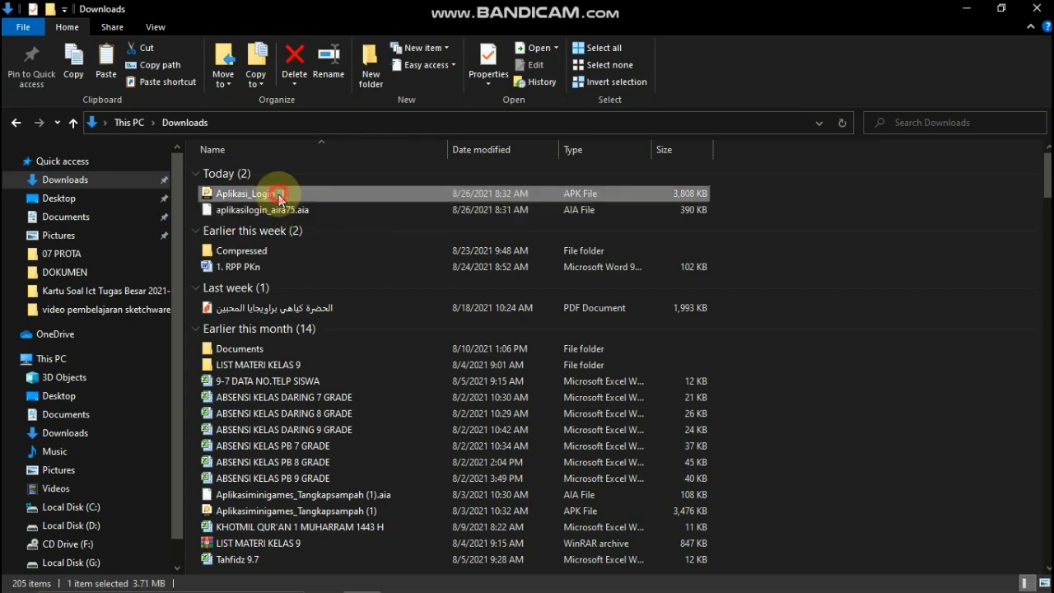
{"action": "left_click", "coordinate": [275, 206]}
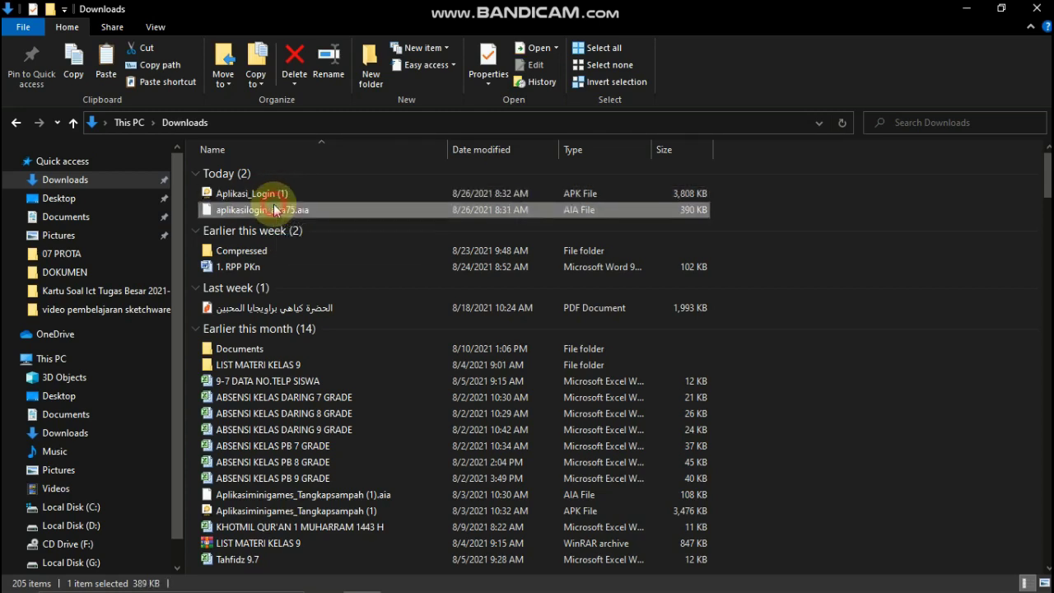